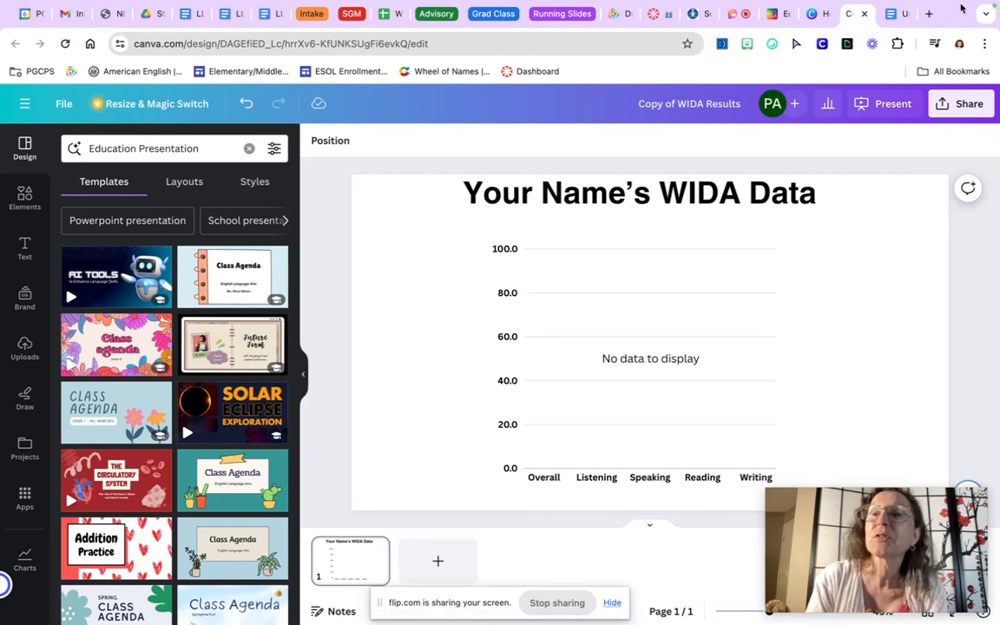
View the score report in Google Docs, return to the Canva design and open the bar chart's expanded data table.
left_click(891, 15)
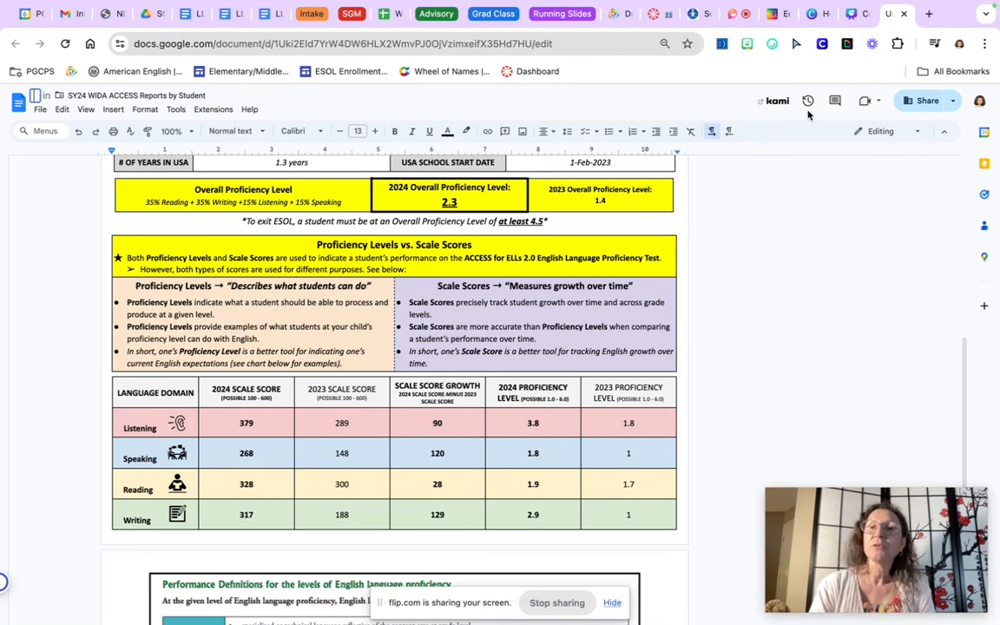
left_click(853, 15)
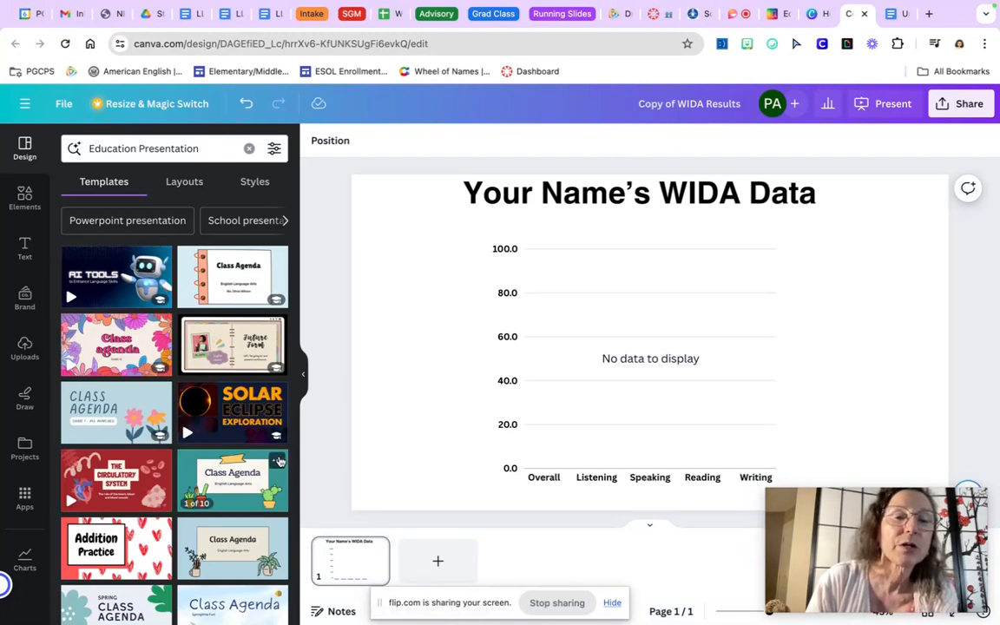
left_click(305, 380)
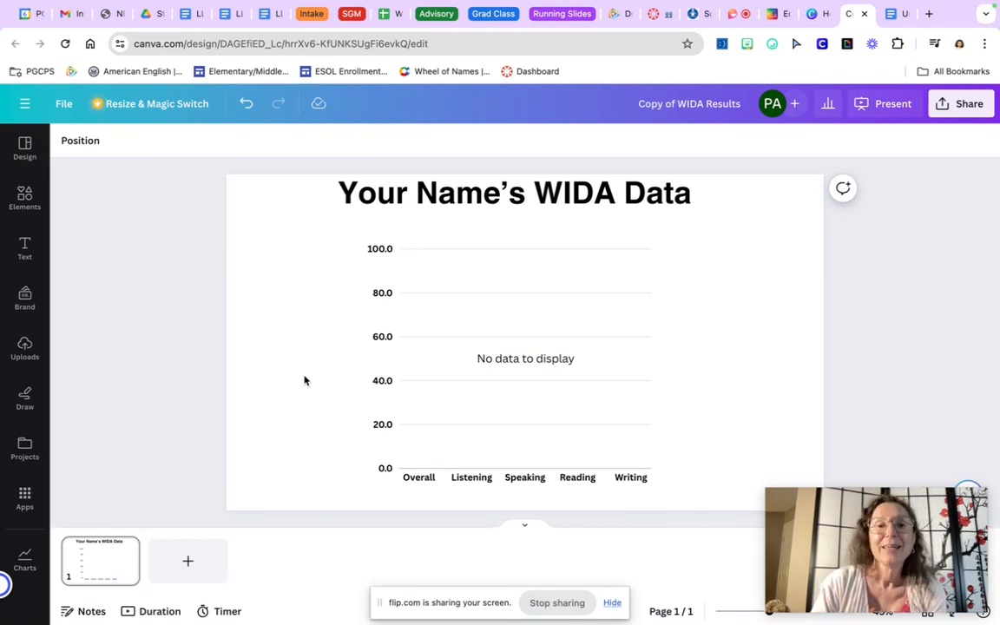
left_click(438, 348)
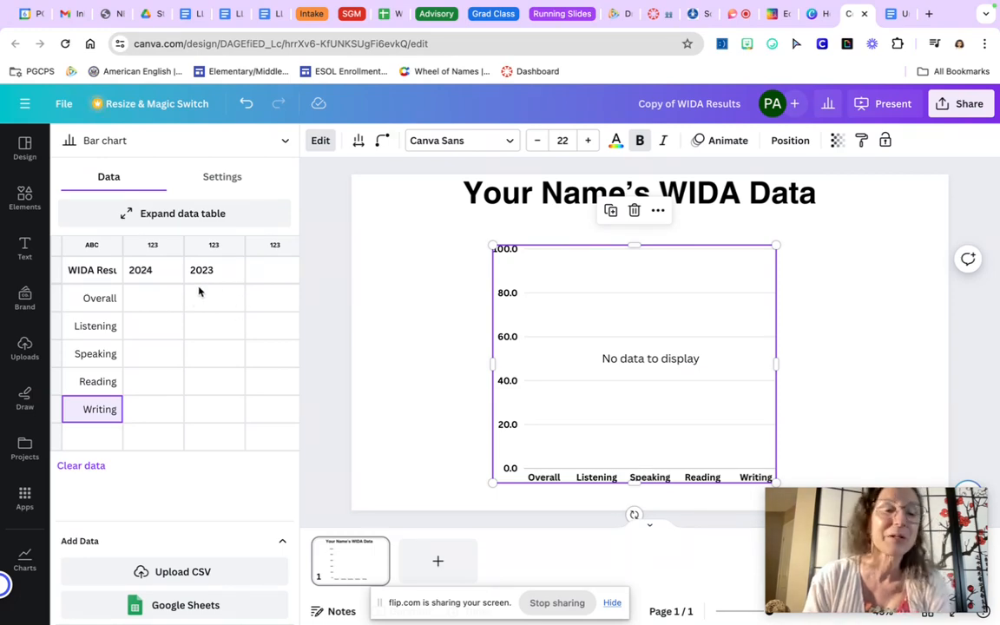
left_click(149, 216)
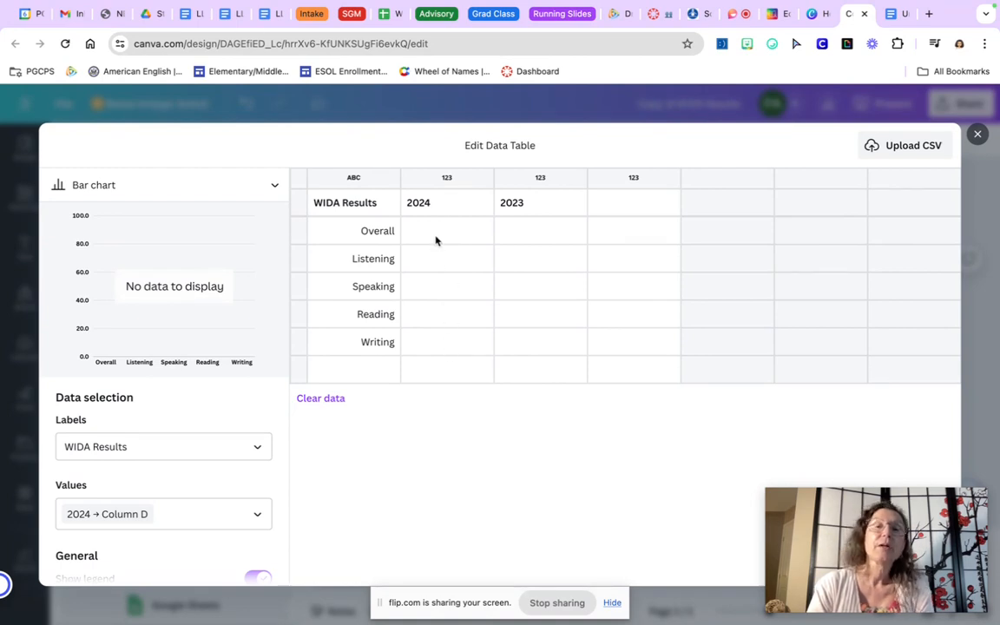
left_click(413, 210)
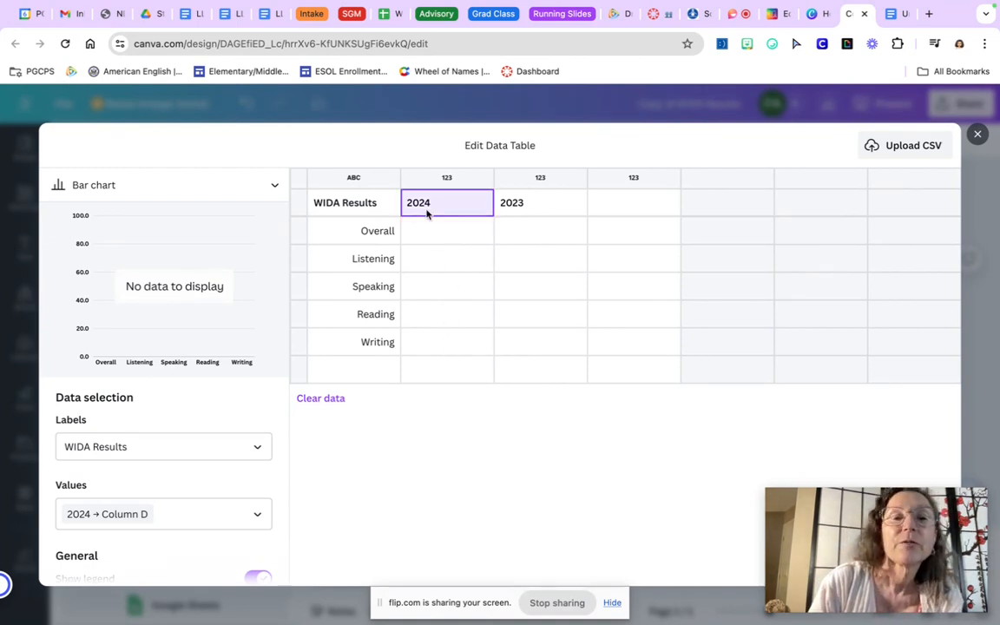
left_click_drag(431, 230, 428, 343)
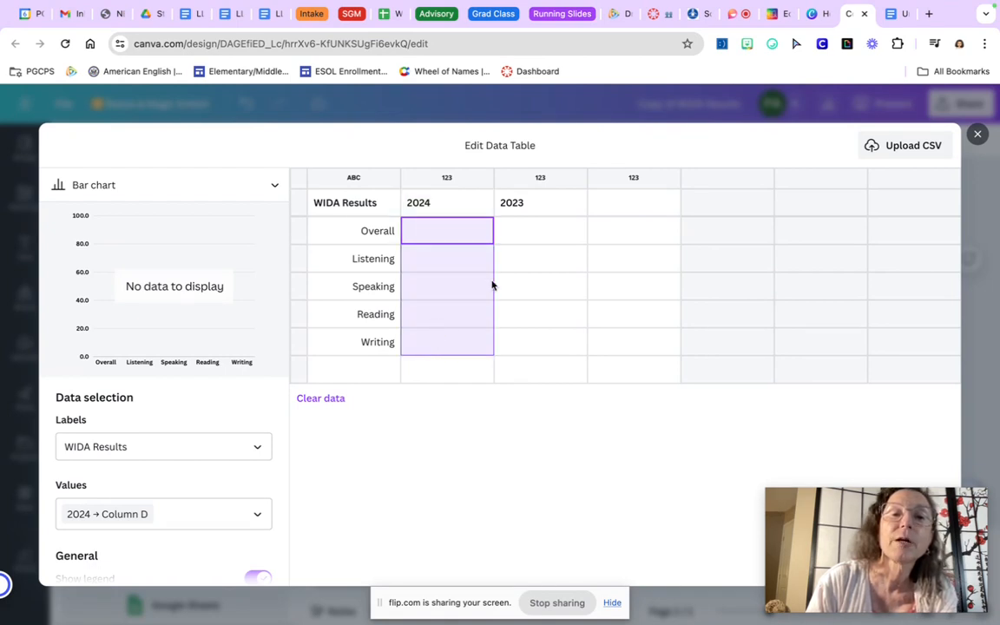
left_click(529, 203)
left_click_drag(530, 230, 518, 344)
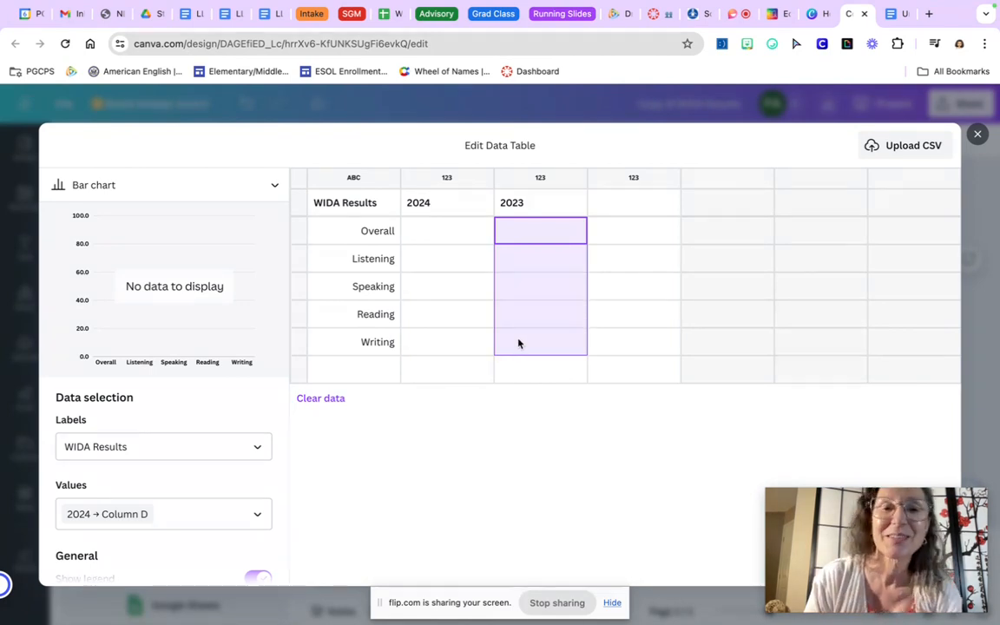
Look up the 2024 overall proficiency level in the Google Docs report and enter 2.3 for Overall 2024 in the Canva data table.
left_click(438, 229)
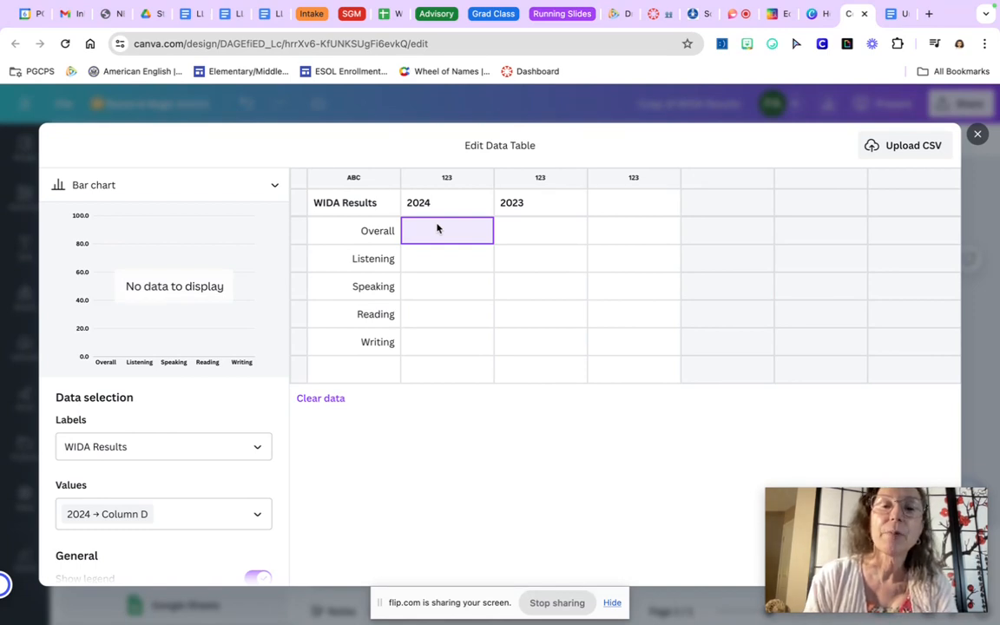
left_click(895, 16)
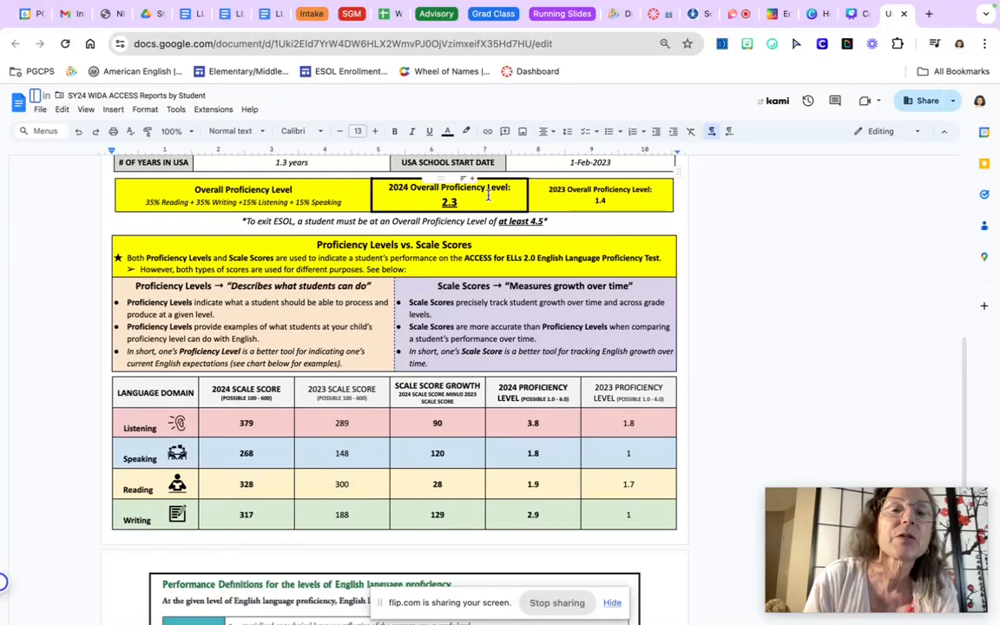
left_click(388, 188)
left_click_drag(388, 189, 510, 196)
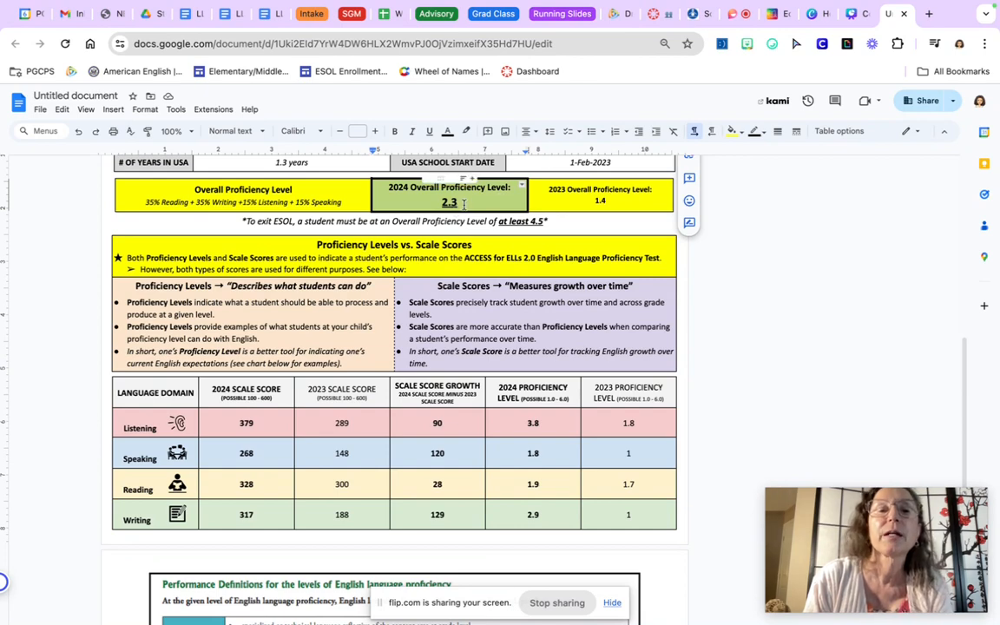
left_click(855, 14)
type("2.3")
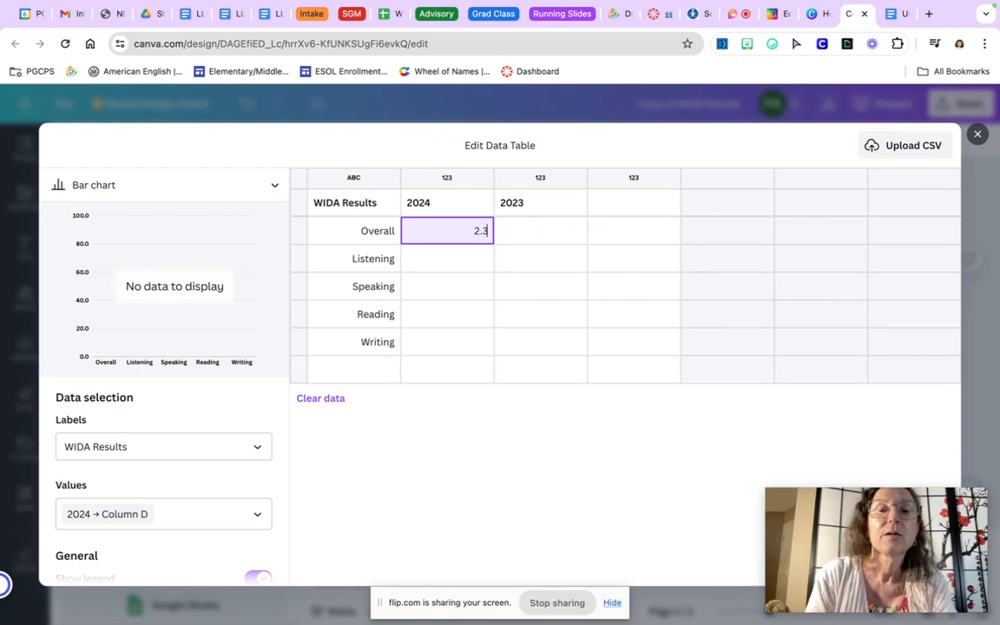
Look up the 2024 Listening proficiency level in the Google Docs report and enter 3.8 for Listening 2024 in the Canva data table.
left_click(459, 265)
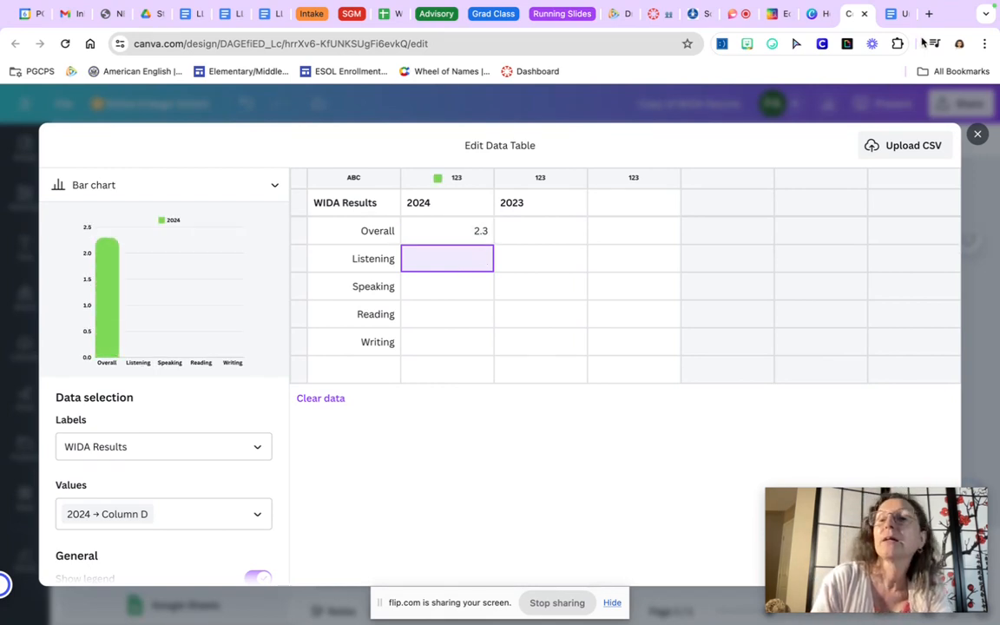
left_click(892, 15)
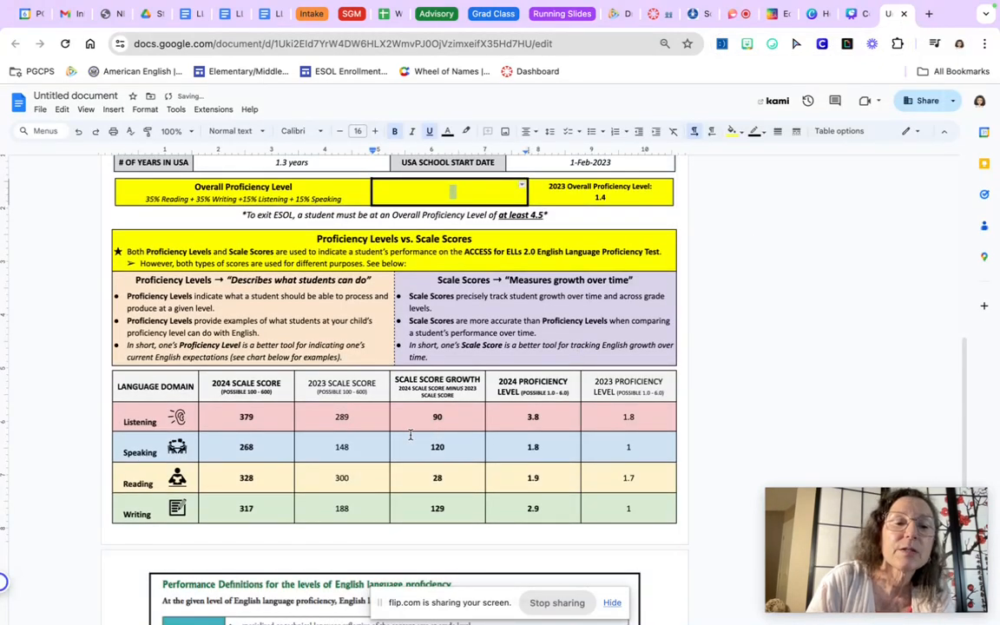
double_click(536, 418)
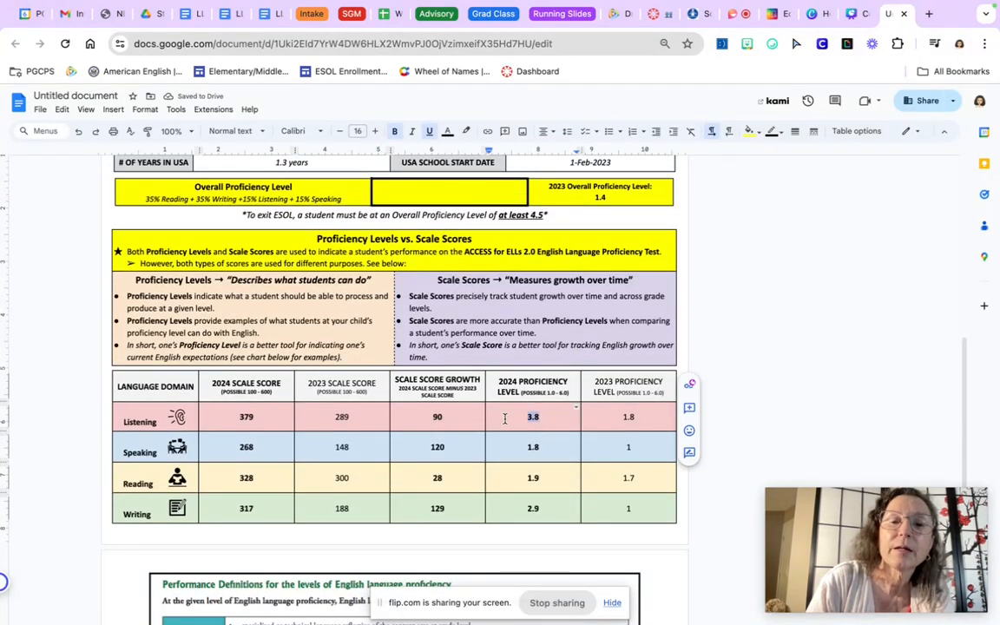
left_click(855, 13)
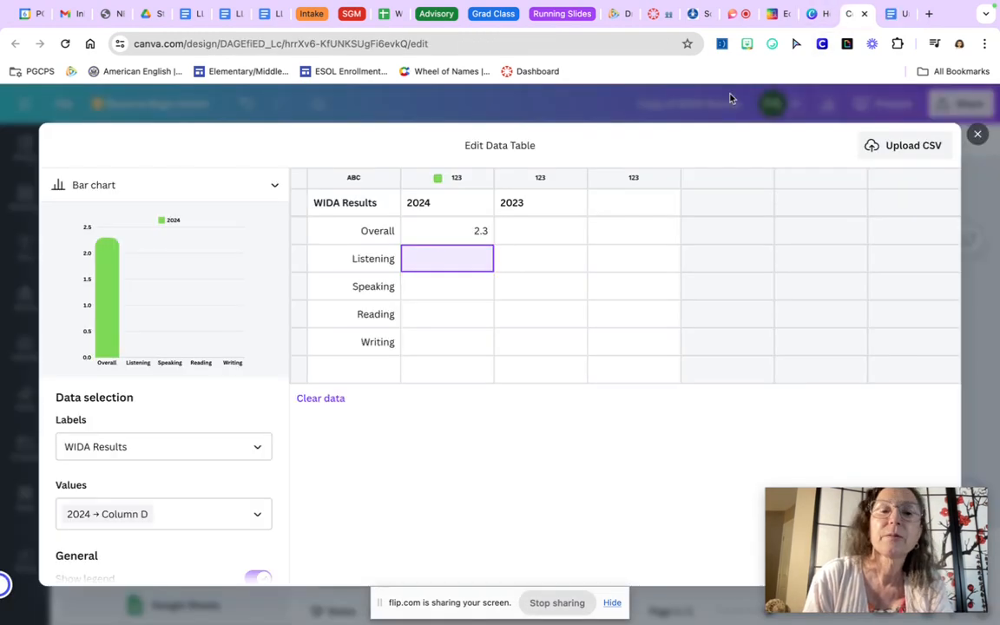
type("3.8")
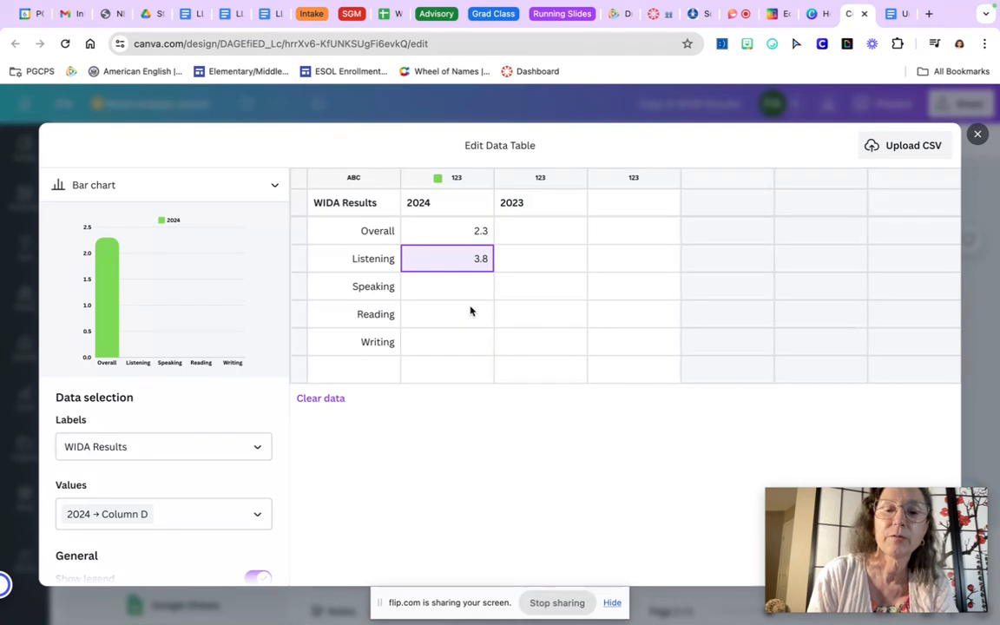
left_click(736, 13)
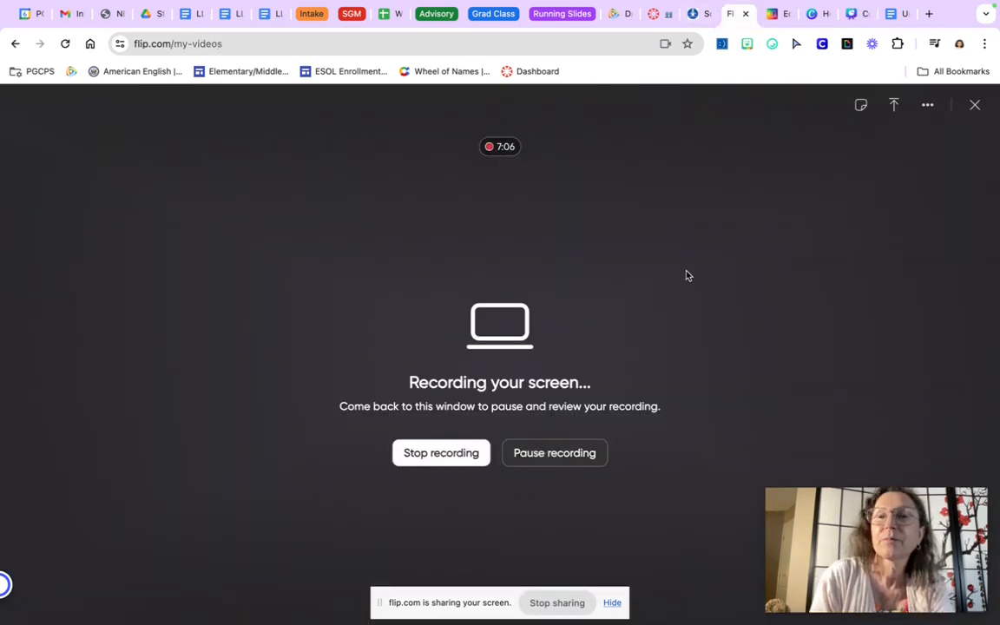
left_click(852, 13)
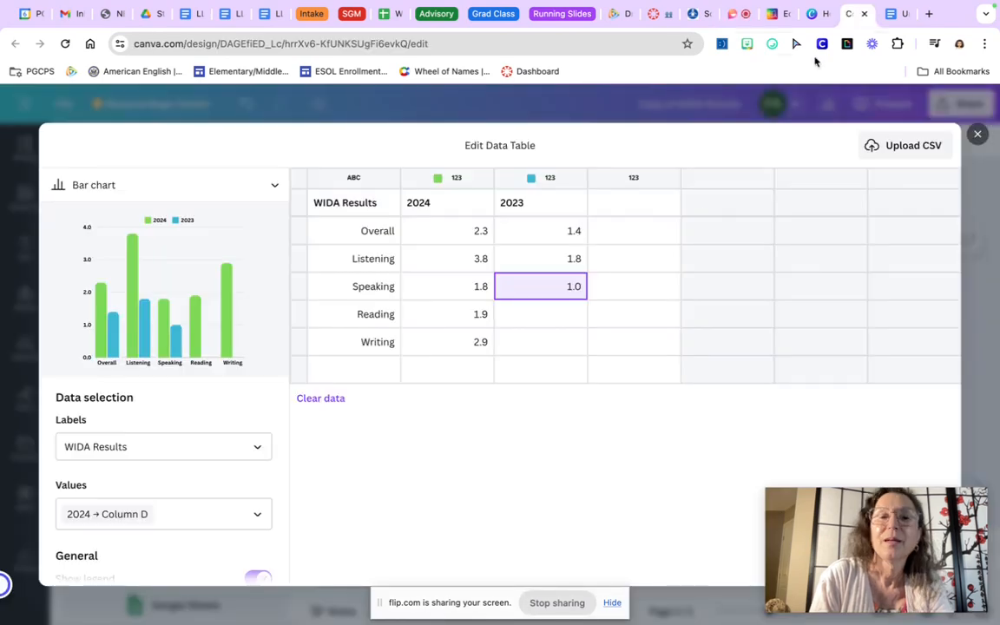
Enter the 2023 scores 1.7 for Reading and 1 for Writing, and close the expanded data table.
left_click(559, 319)
type("1.7")
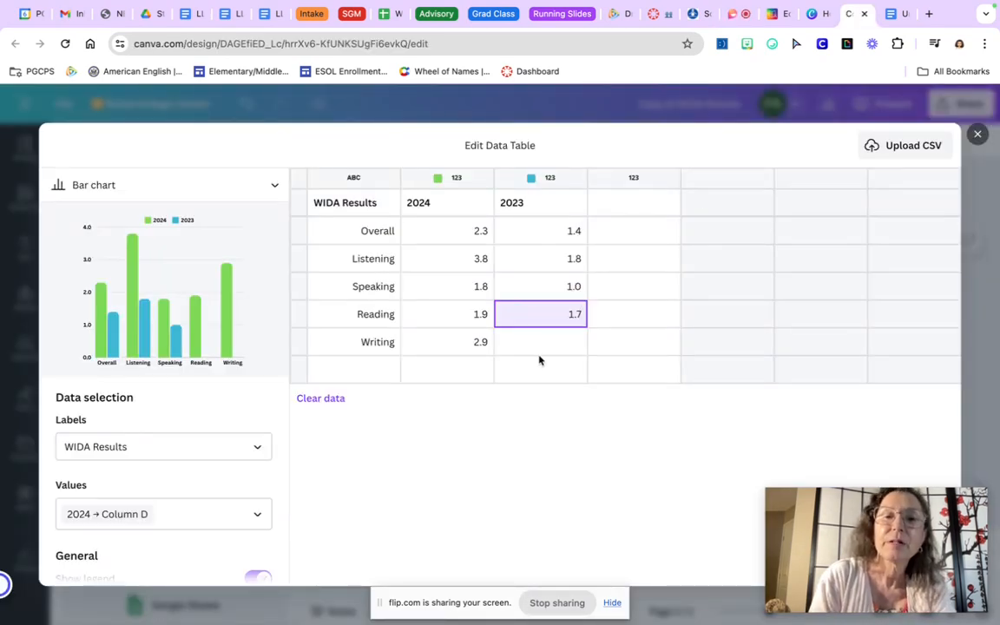
left_click(546, 350)
type("1")
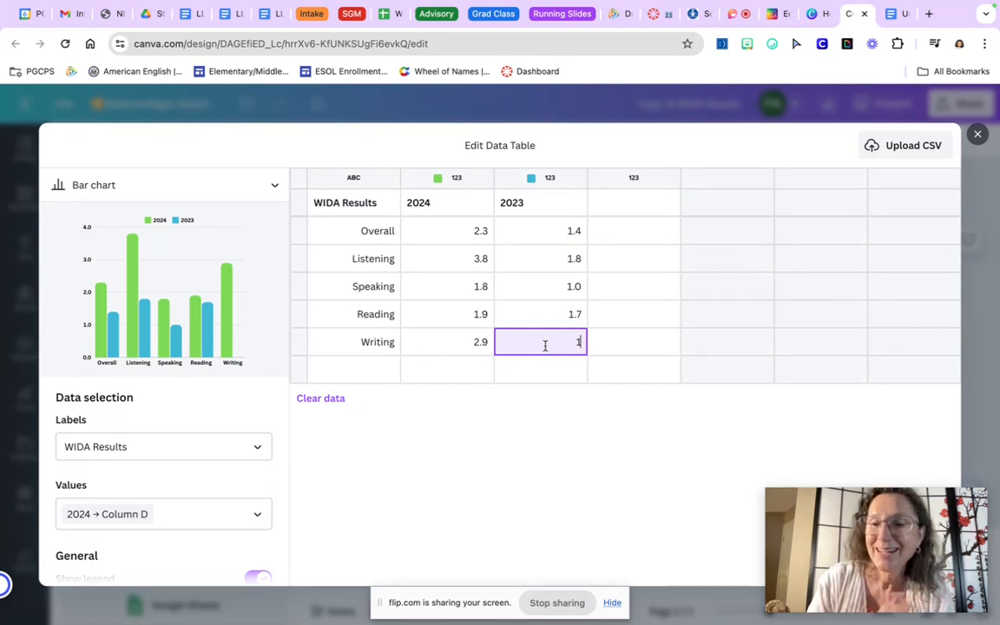
left_click(977, 136)
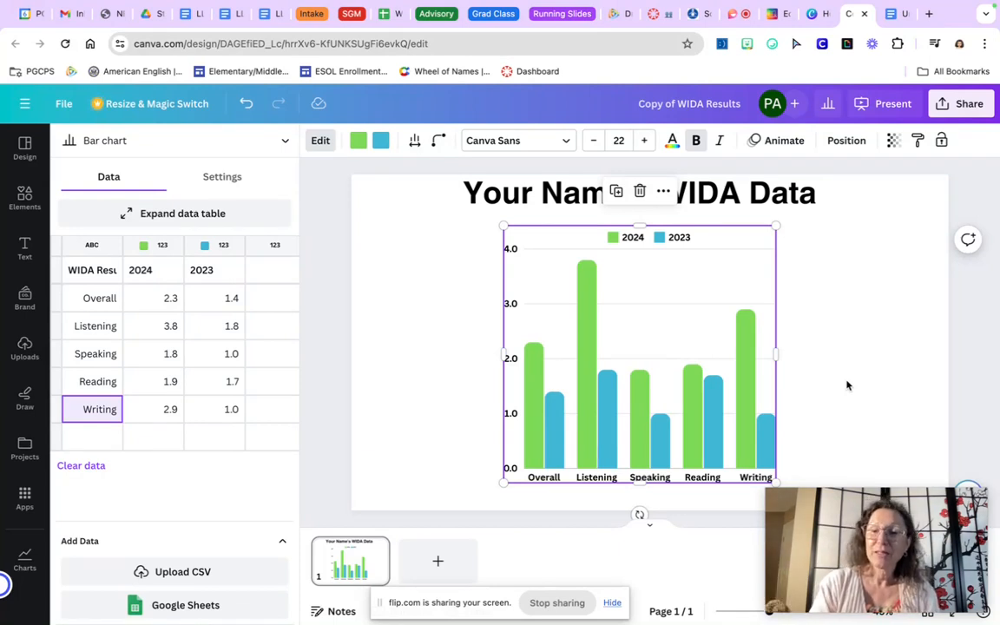
Replace the "Your Name" placeholder in the slide title with the student's first name, keeping "'s WIDA Data".
left_click(504, 199)
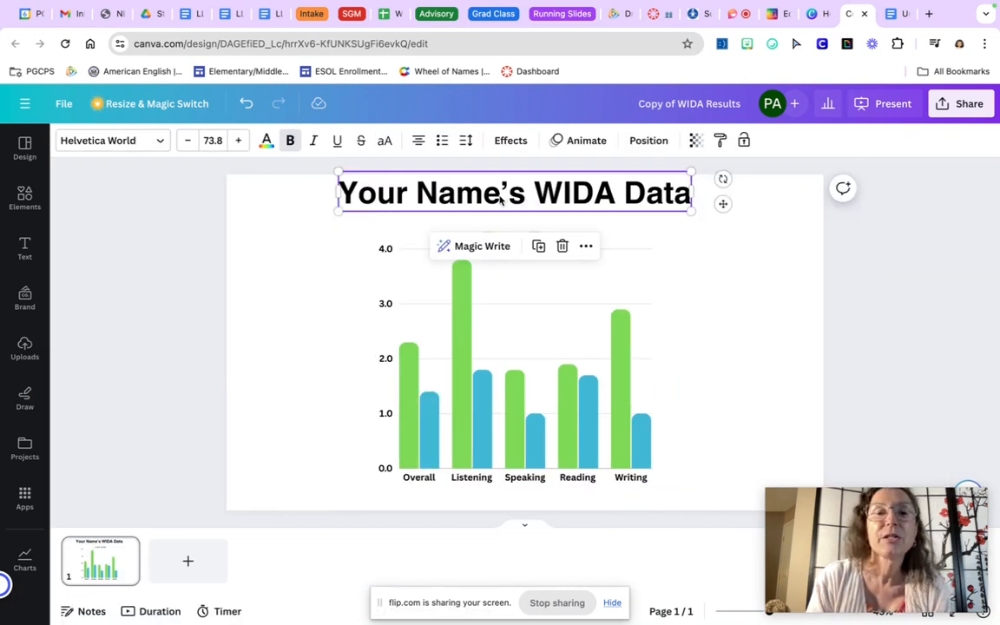
left_click(505, 199)
key("BackSpace")
key("BackSpace")
key("BackSpace")
key("BackSpace")
key("BackSpace")
key("BackSpace")
key("BackSpace")
key("BackSpace")
key("BackSpace")
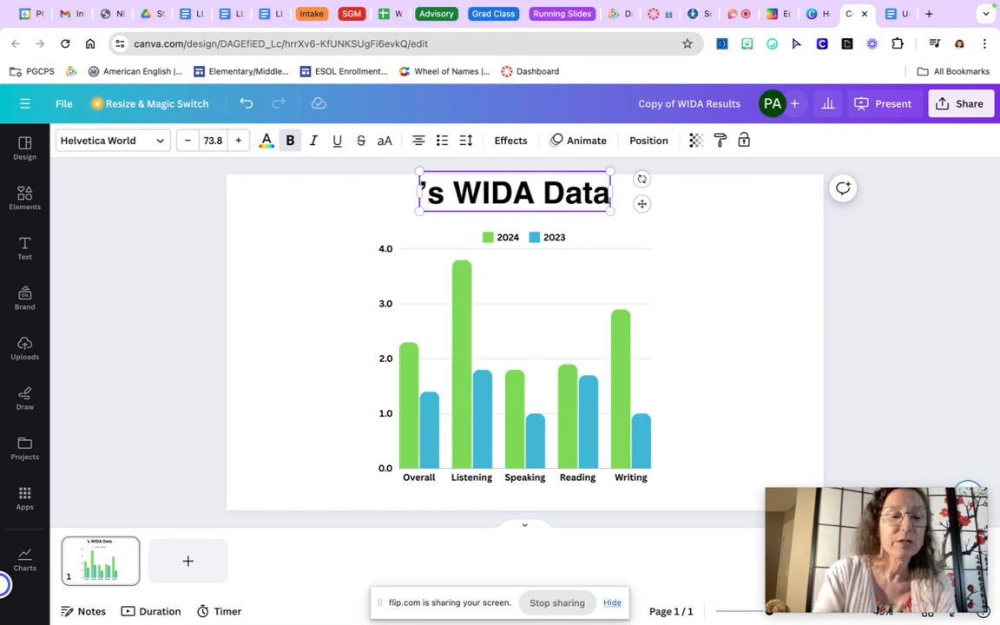
type("Paula")
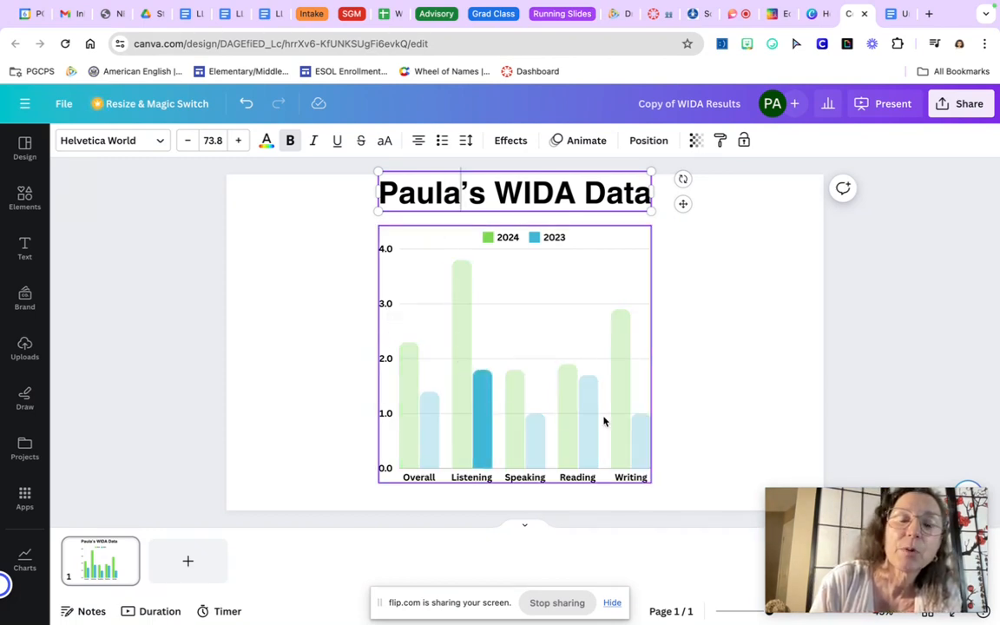
Recolor the chart's 2023 bars dark blue after trying pink, coral and red, and recolor its 2024 bars light purple.
mouse_move(407, 394)
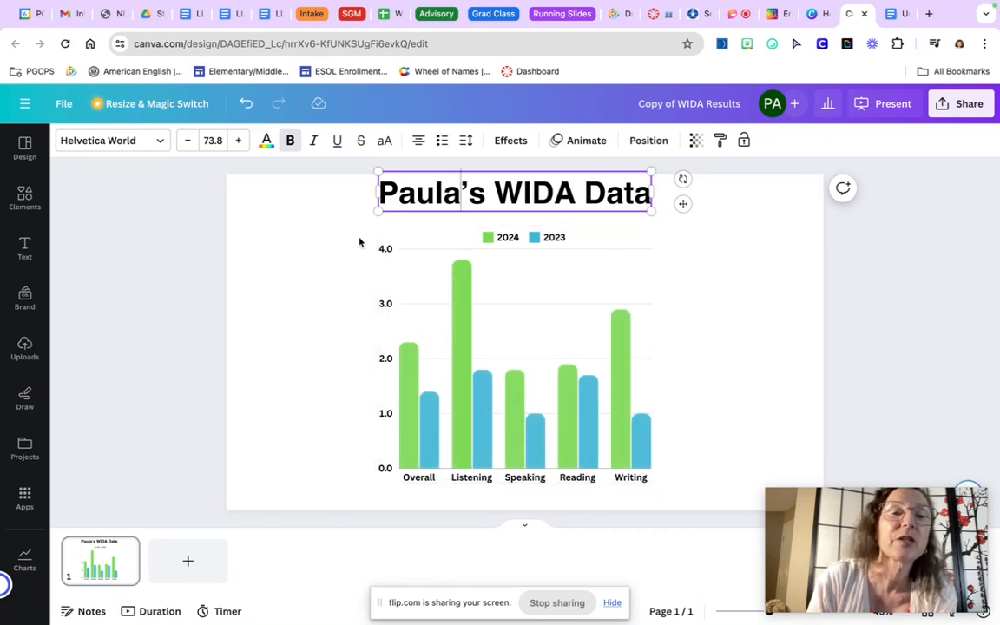
mouse_move(414, 352)
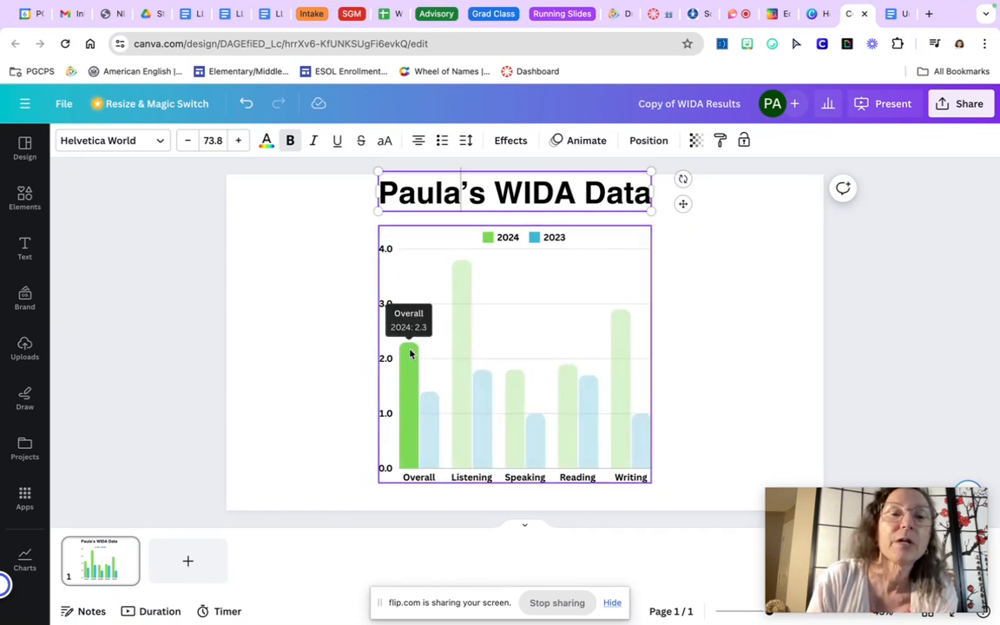
left_click(424, 306)
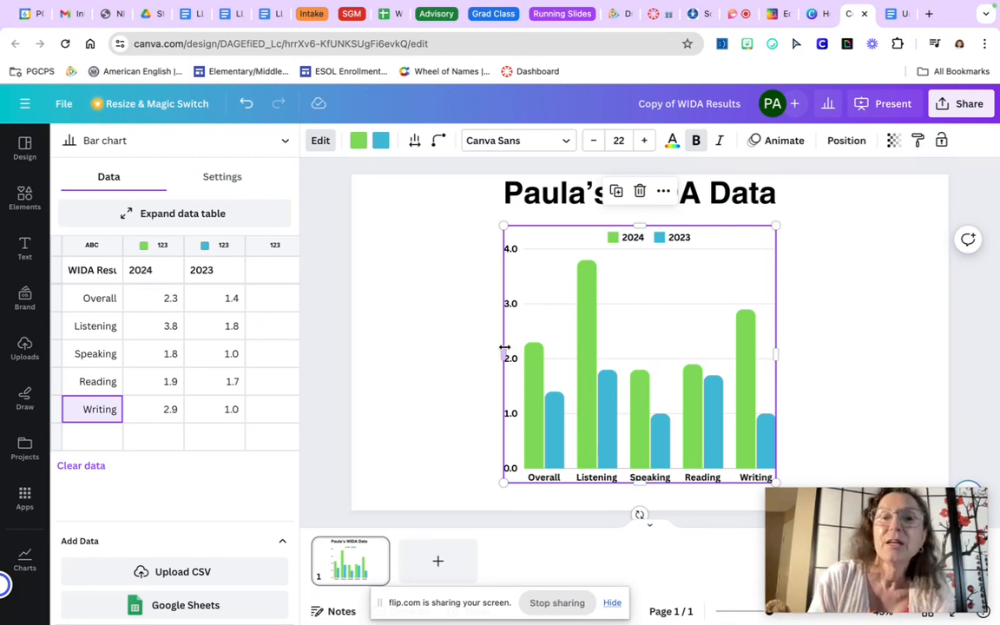
left_click(380, 143)
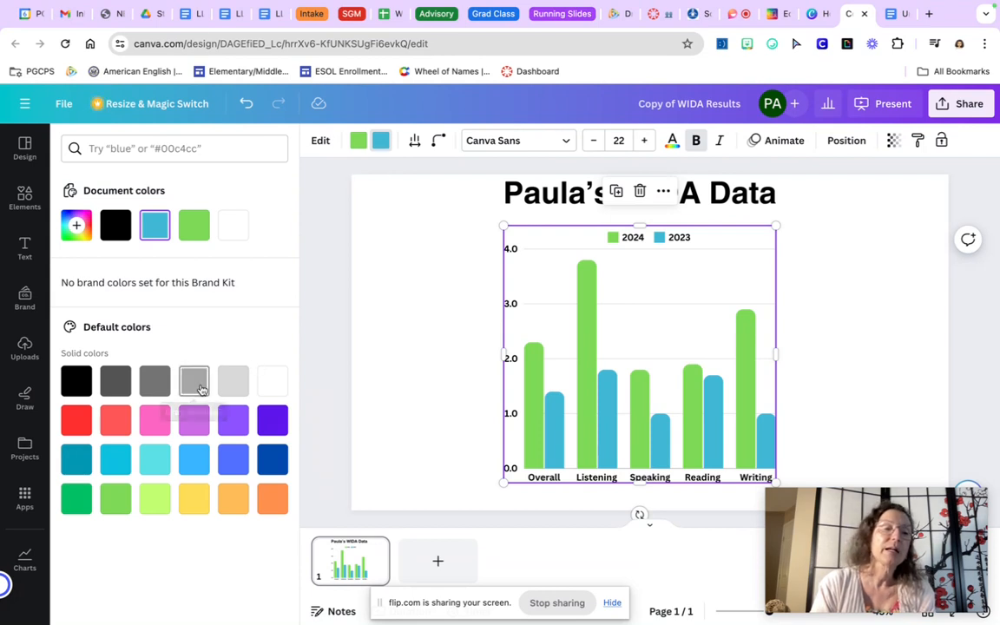
left_click(157, 423)
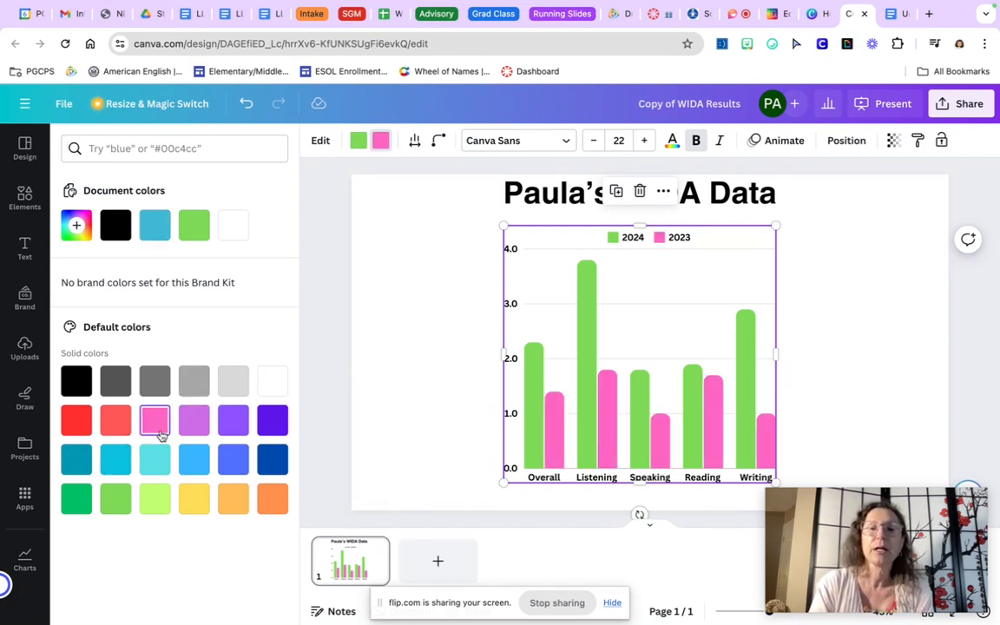
left_click(117, 422)
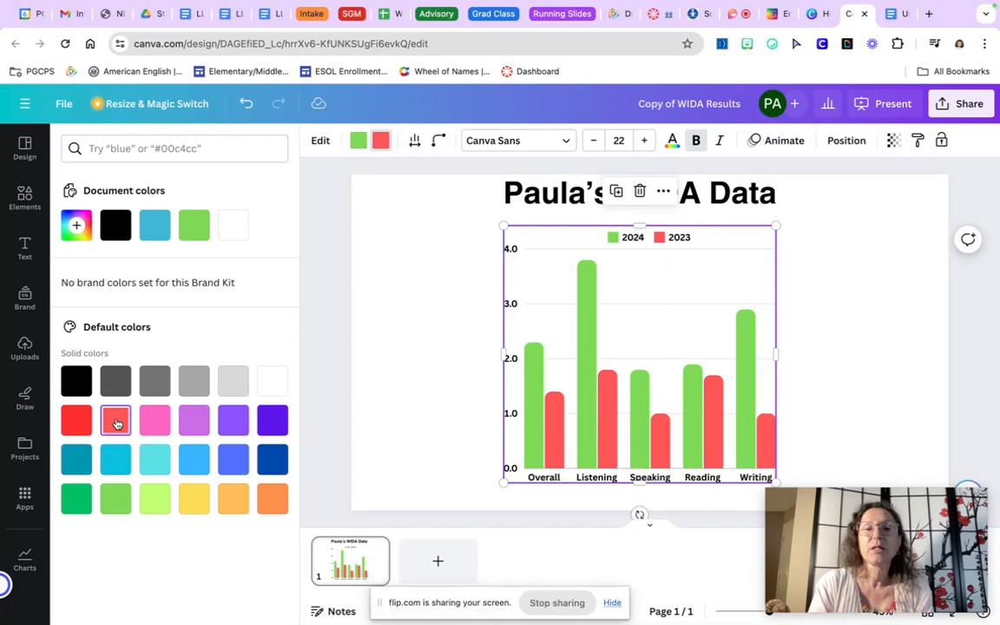
left_click(75, 424)
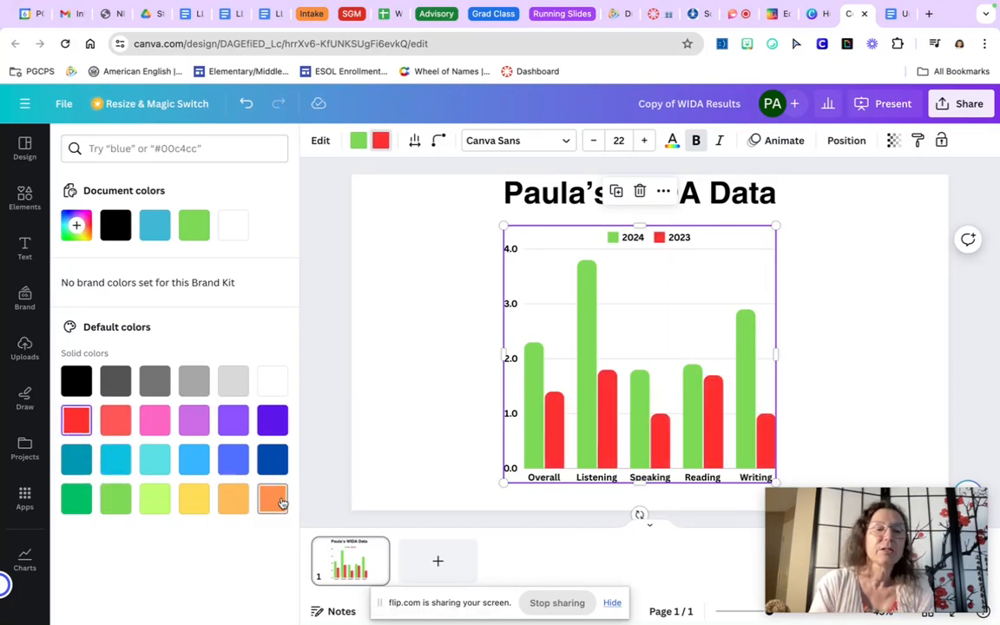
left_click(272, 458)
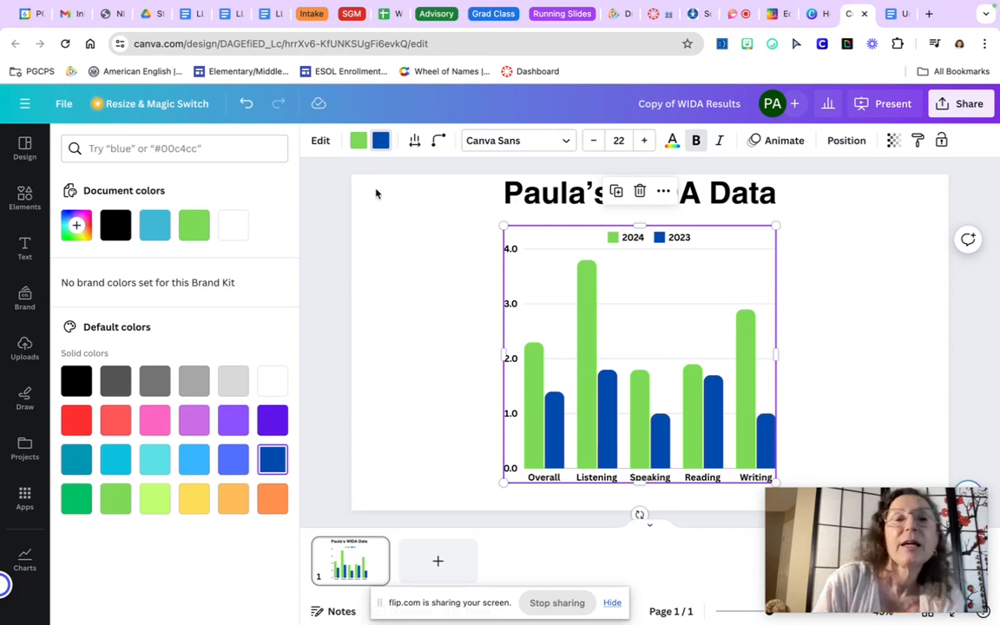
left_click(357, 143)
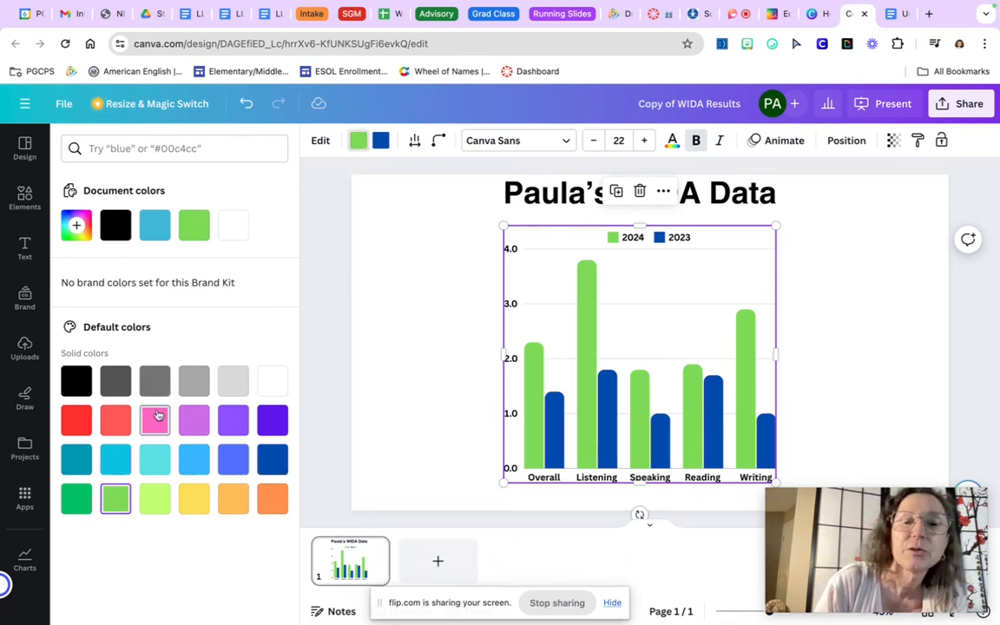
left_click(194, 419)
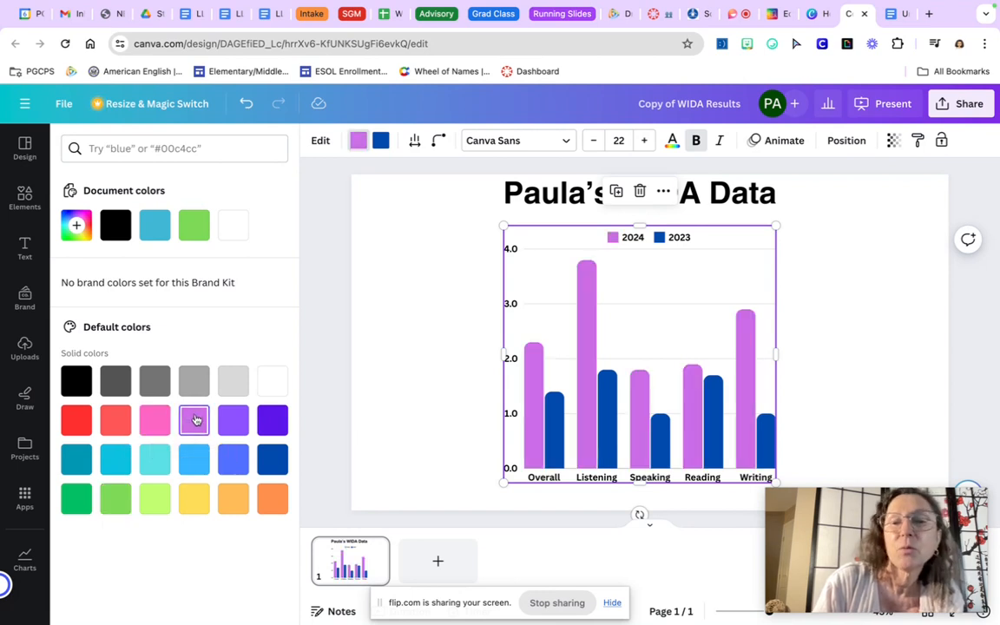
Recolor the chart's 2024 bars yellow after trying light orange.
left_click(222, 501)
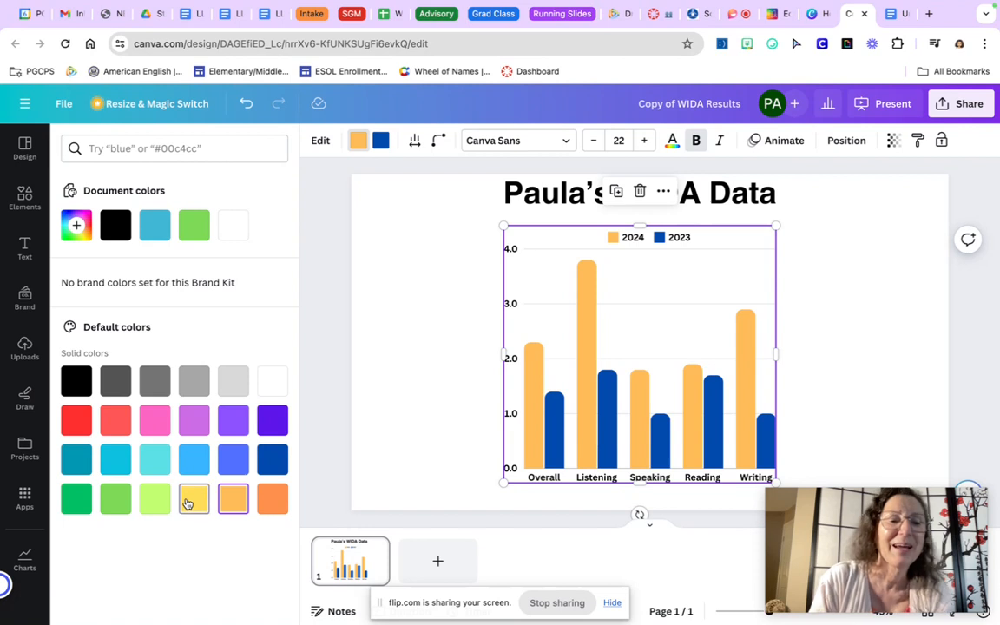
left_click(187, 501)
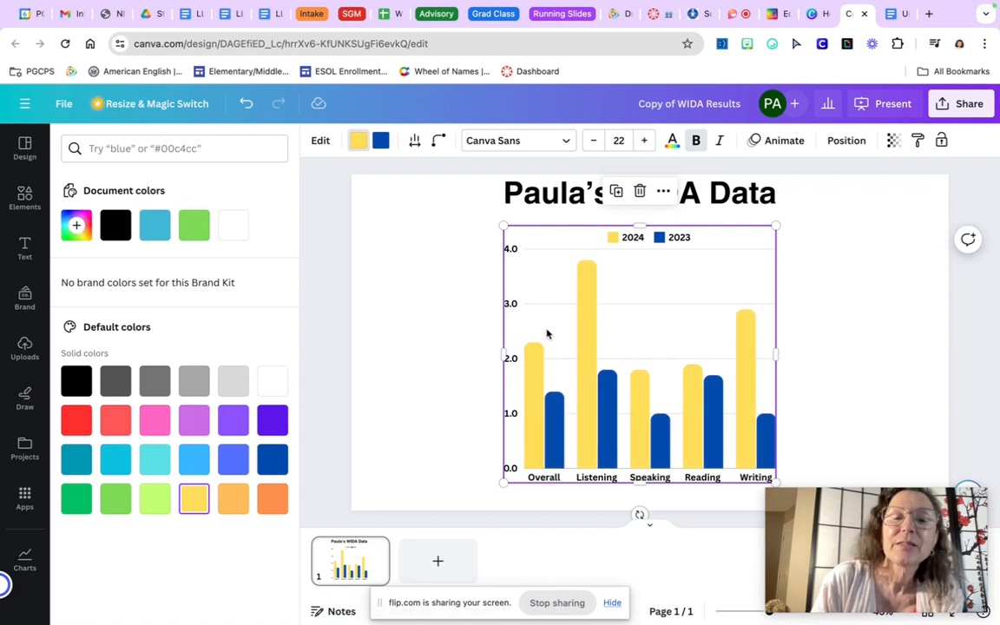
mouse_move(535, 343)
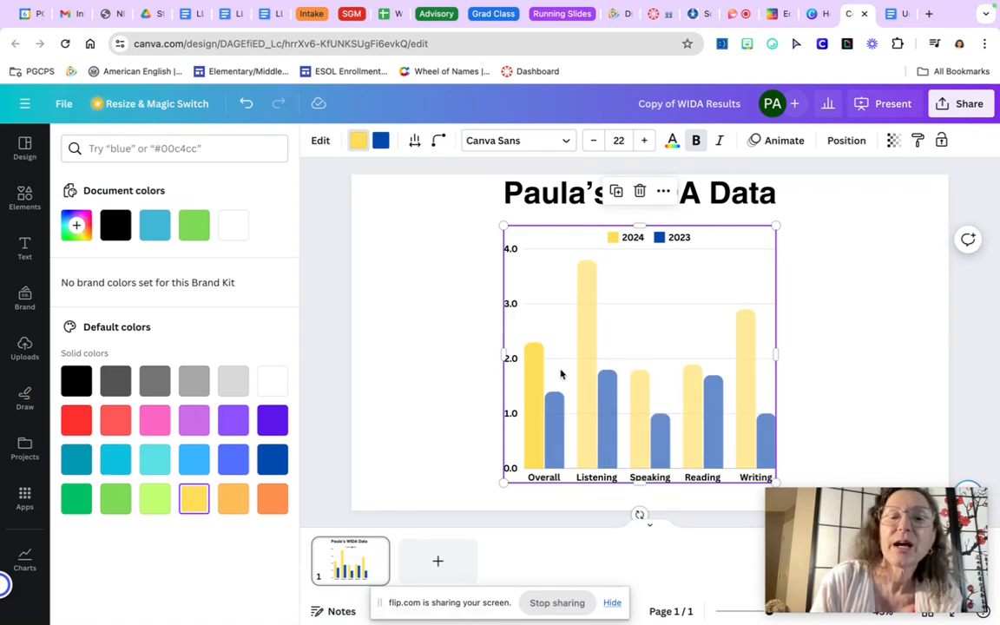
Set the bar chart's column spacing to 26 and its bar roundness to 52.
left_click(415, 143)
mouse_move(446, 198)
left_mouse_down()
mouse_move(503, 199)
mouse_move(434, 196)
mouse_move(450, 198)
left_mouse_up()
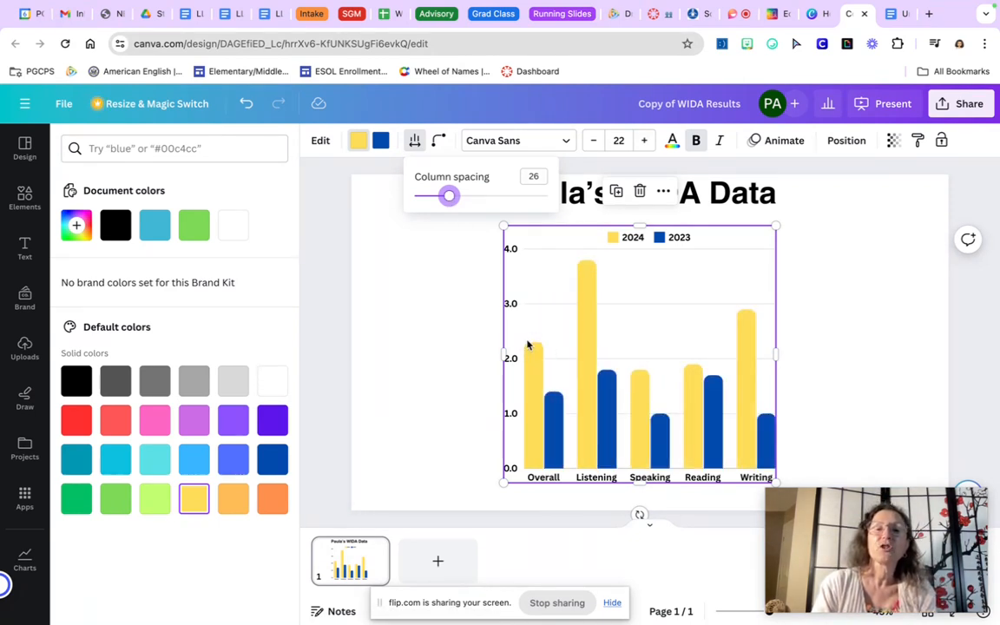
left_click(440, 139)
left_click_drag(458, 196, 506, 195)
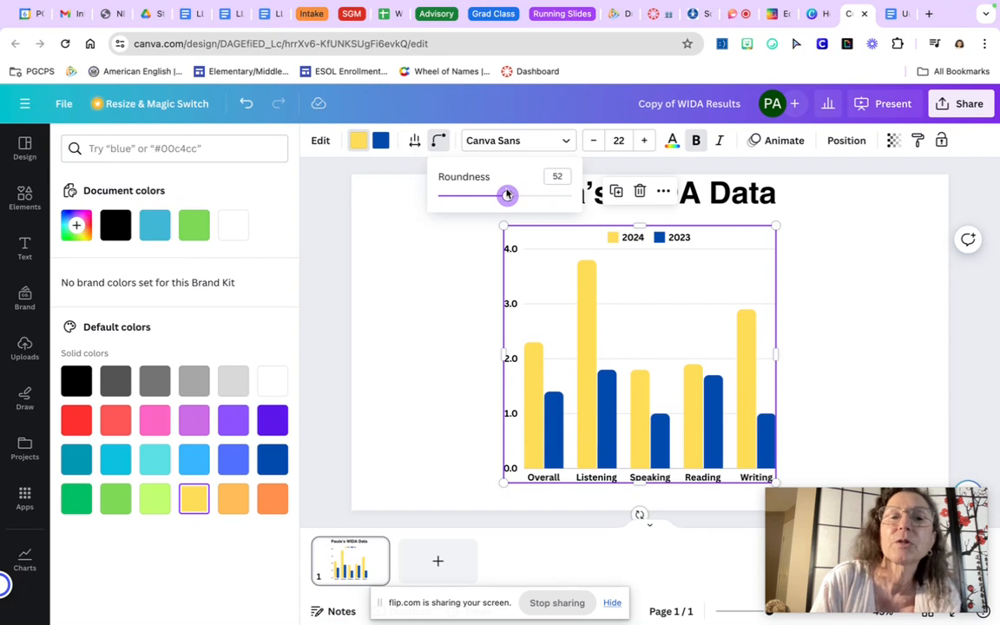
left_click(450, 248)
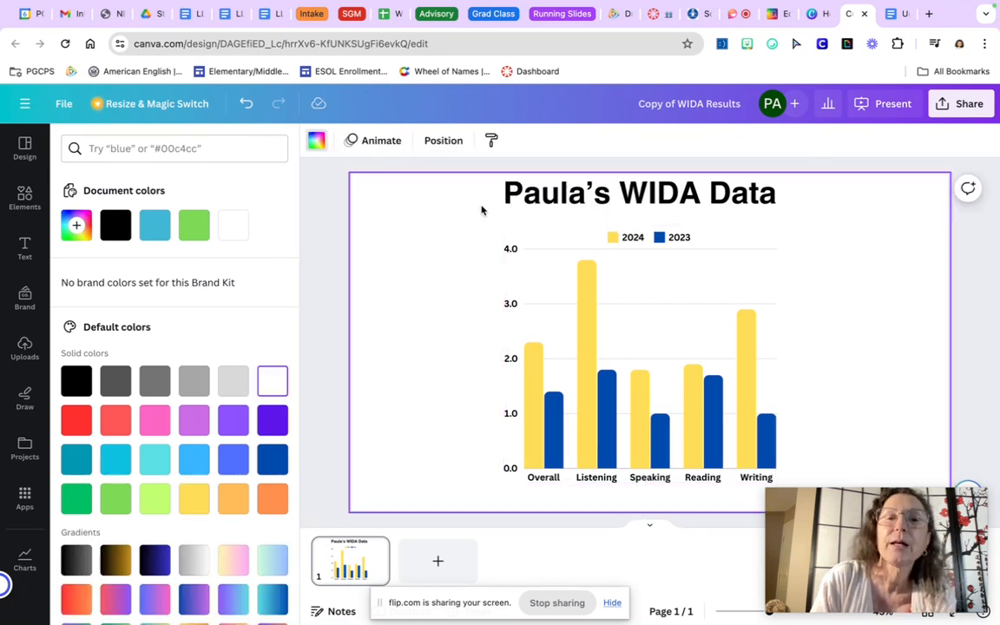
View the font choices available for the bar chart's text, leaving the font as it is.
left_click(587, 296)
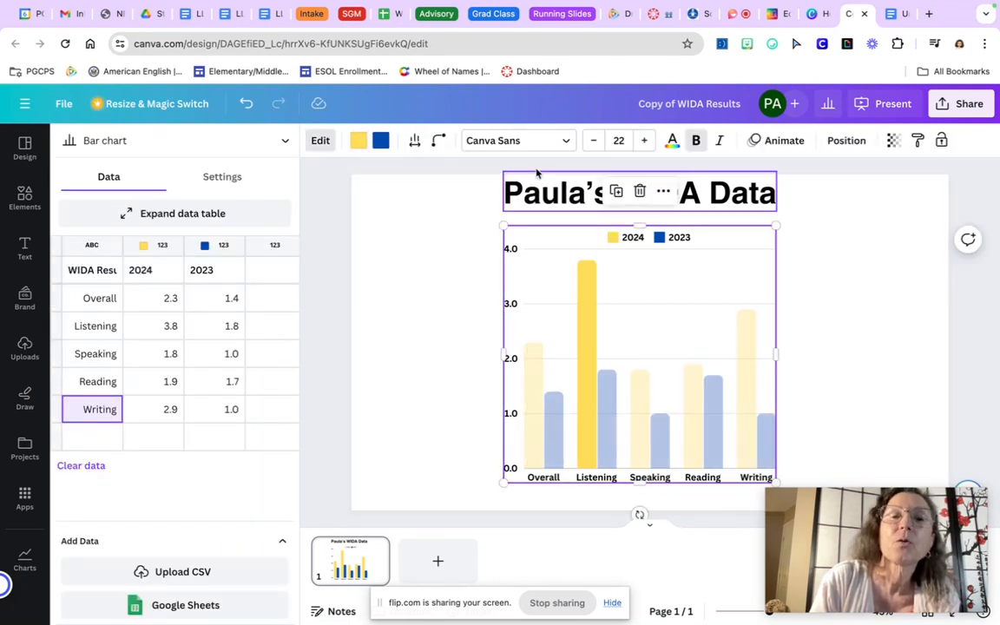
left_click(542, 141)
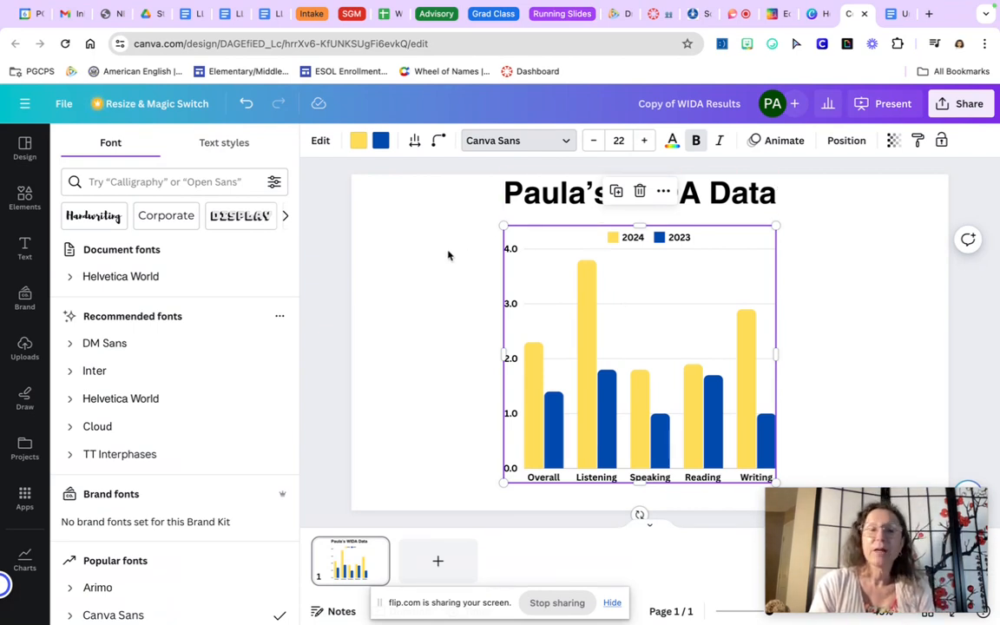
left_click(543, 273)
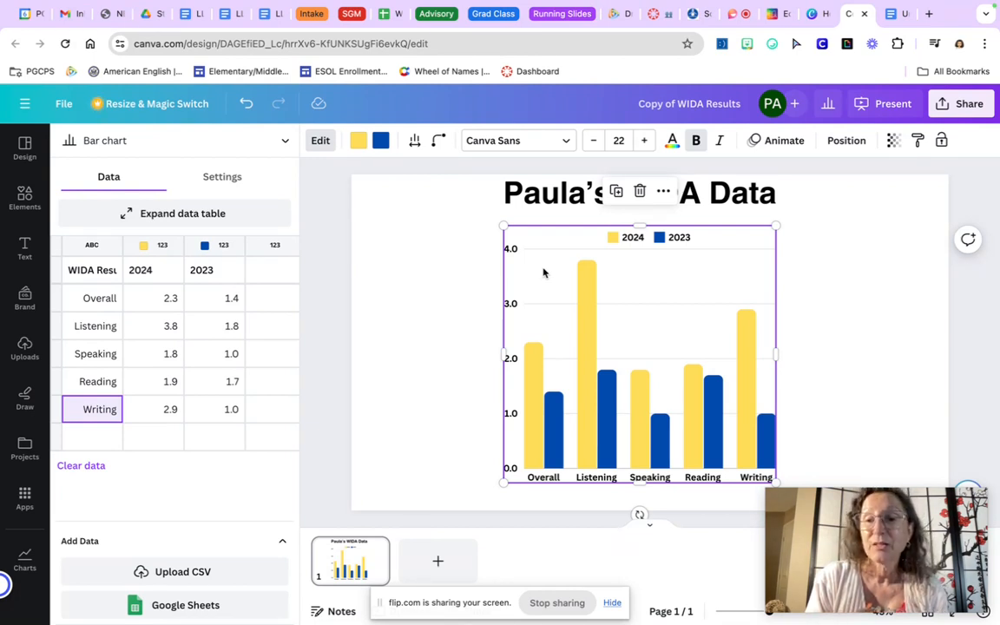
Add the year headings 2022 and 2020 in the two columns after 2023 in the expanded data table, and close the table.
left_click(187, 213)
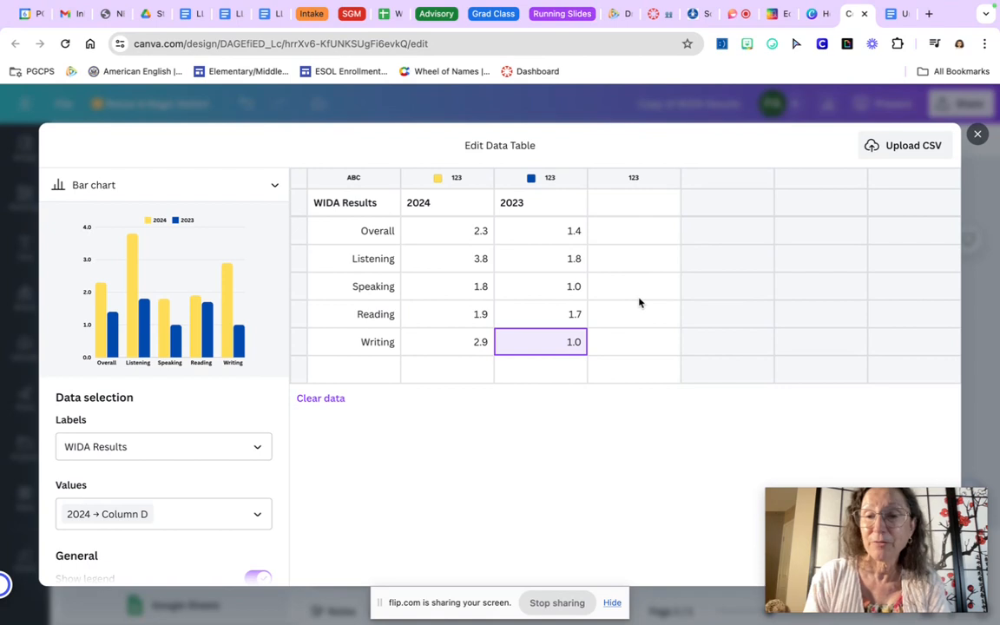
left_click(617, 204)
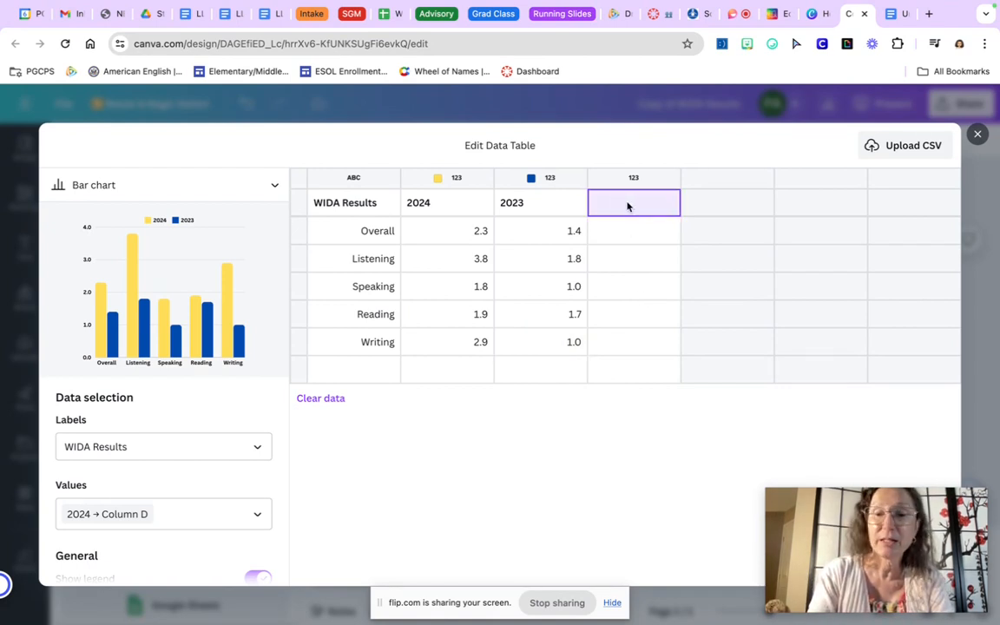
type("2022")
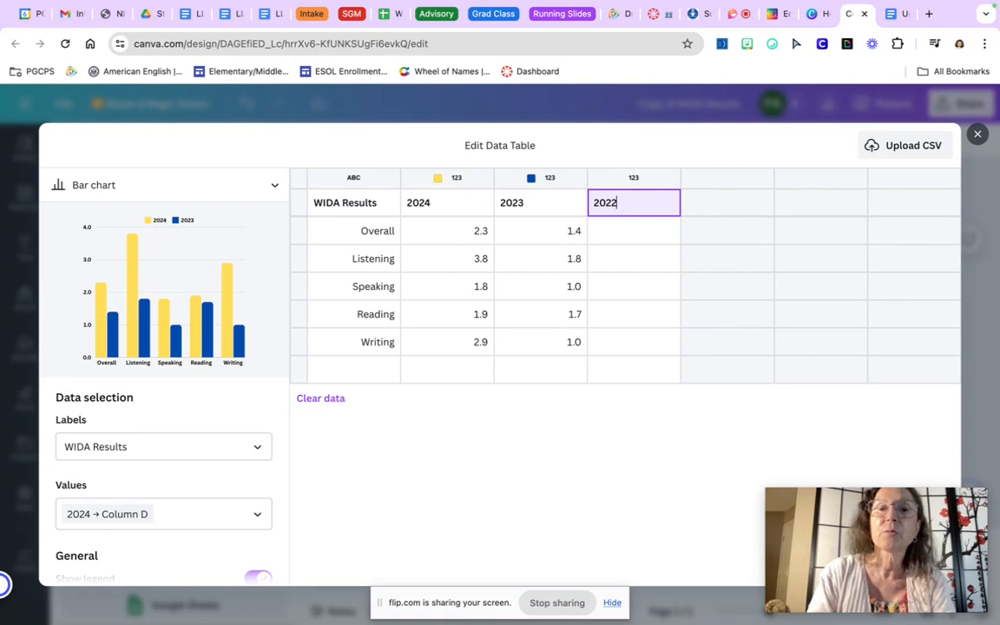
left_click_drag(642, 242, 643, 343)
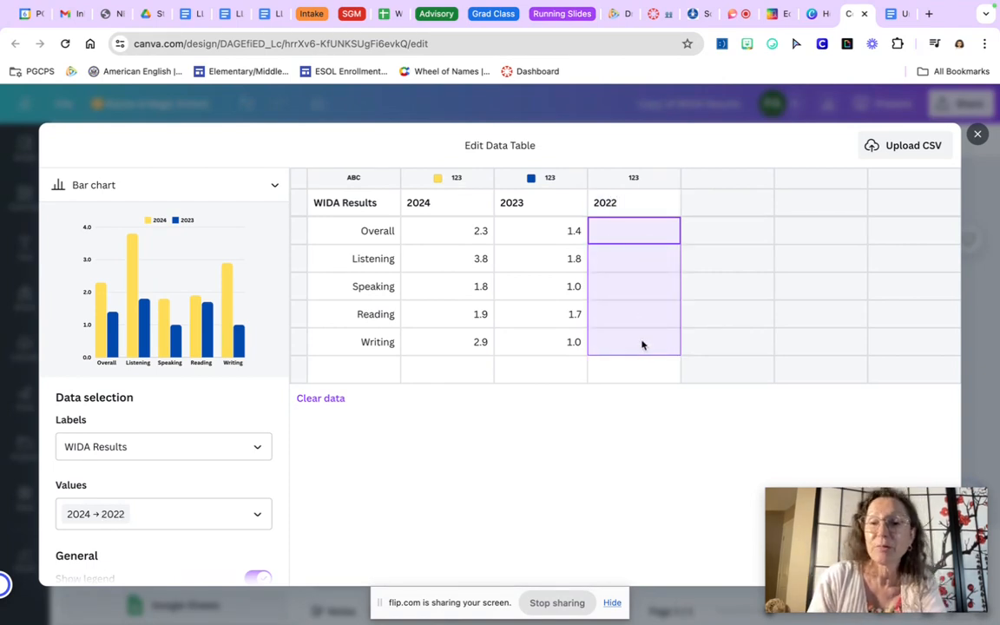
left_click(717, 205)
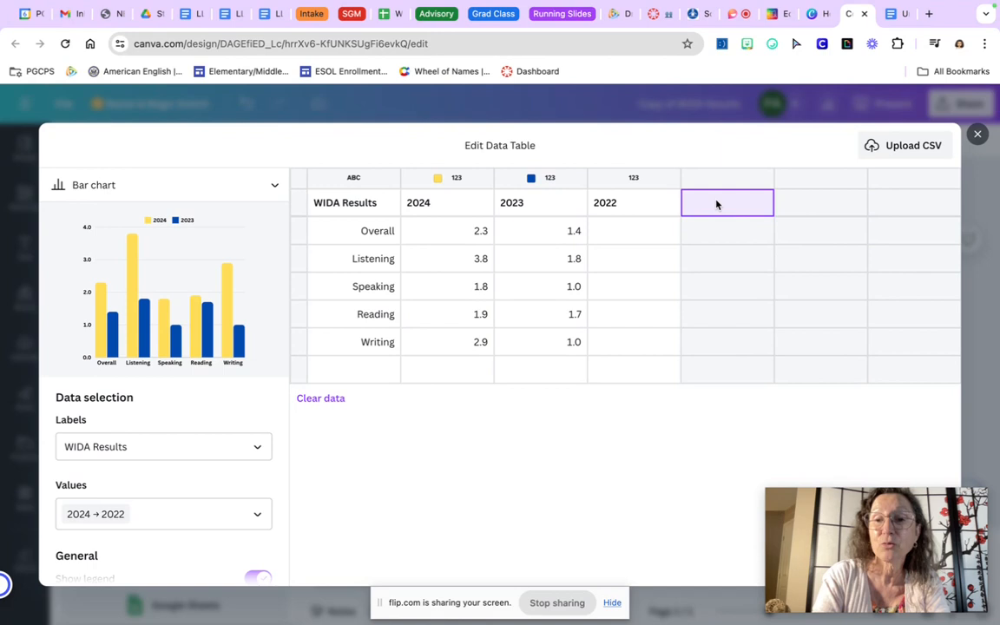
type("2020")
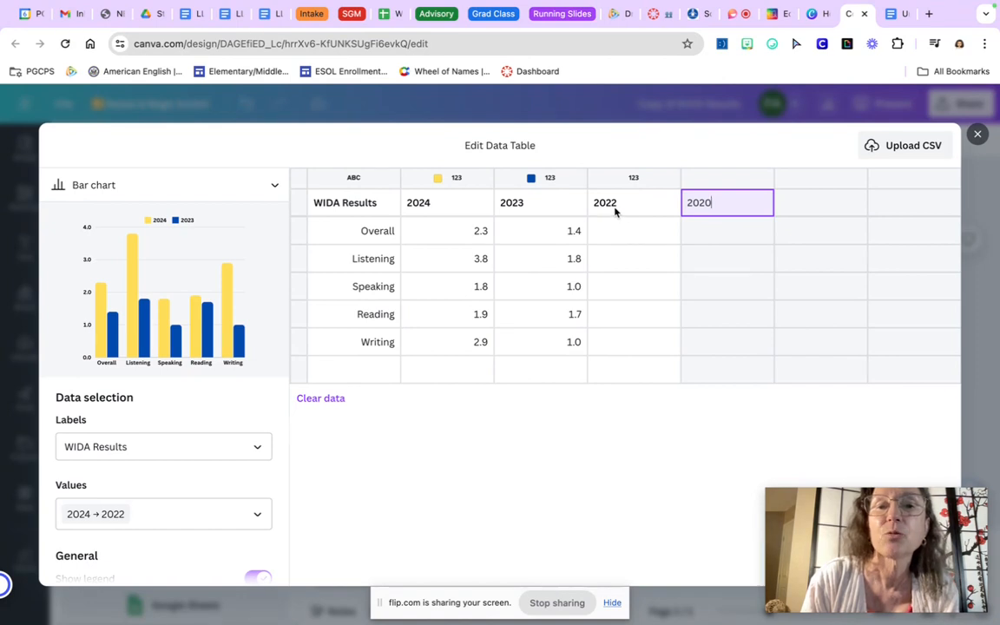
left_click(790, 207)
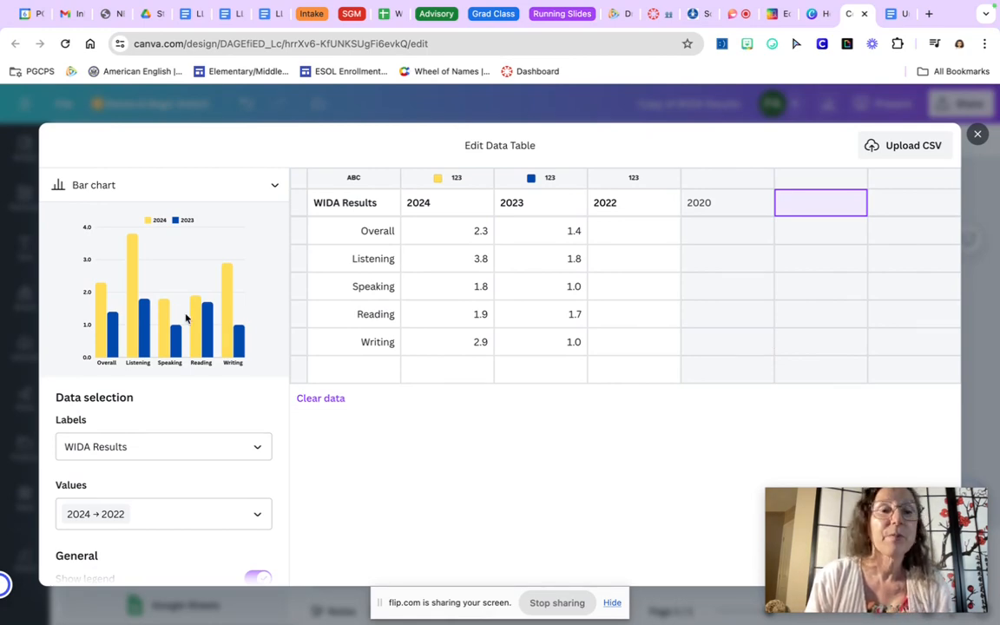
left_click(979, 134)
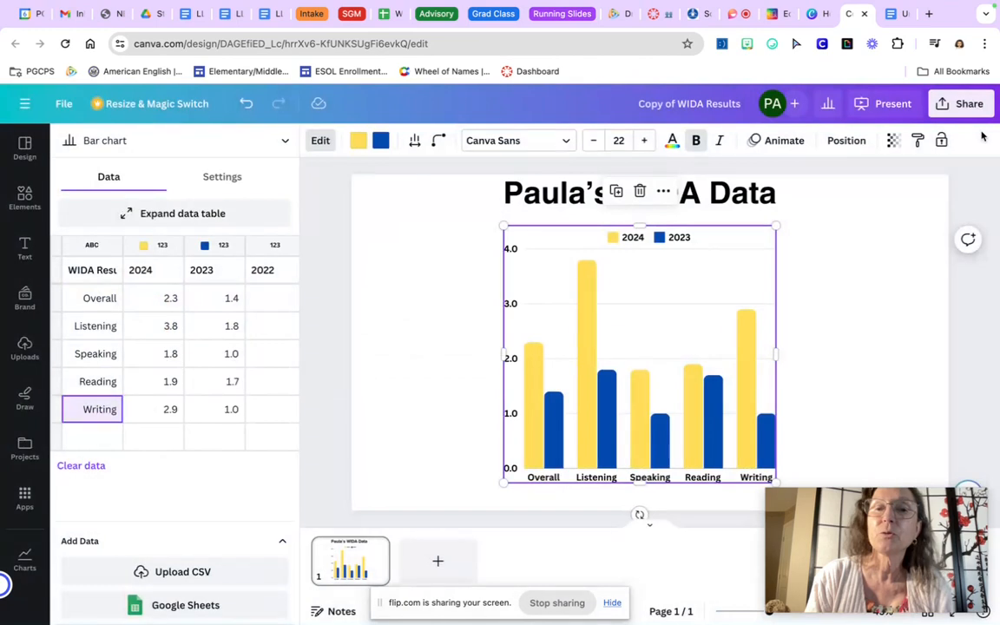